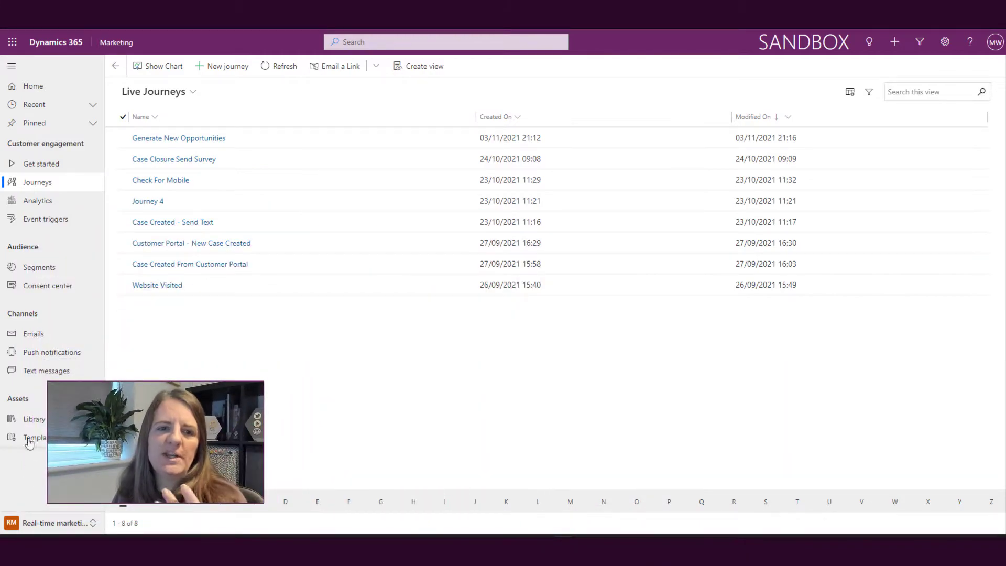
# Check which marketing area is active in the area switcher
pyautogui.click(57, 524)
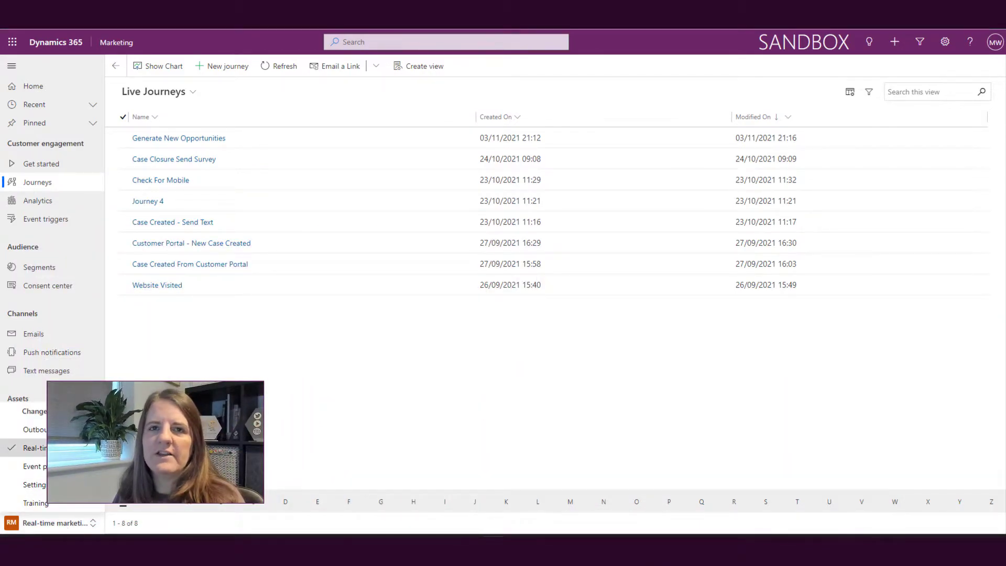
# Start a new segment-based journey named 'Interaction Journey'
pyautogui.click(212, 68)
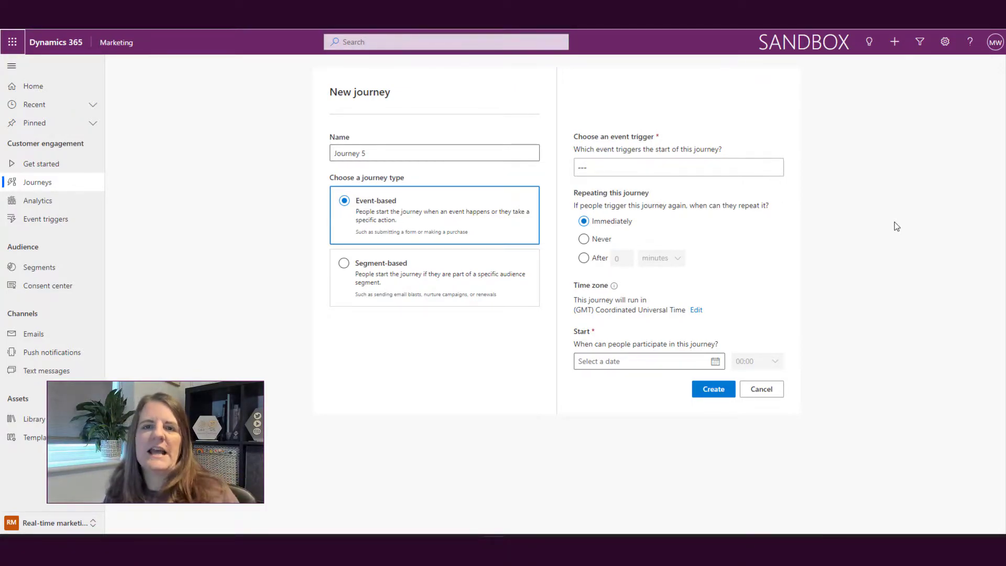
pyautogui.click(431, 275)
pyautogui.moveTo(382, 151); pyautogui.dragTo(301, 150)
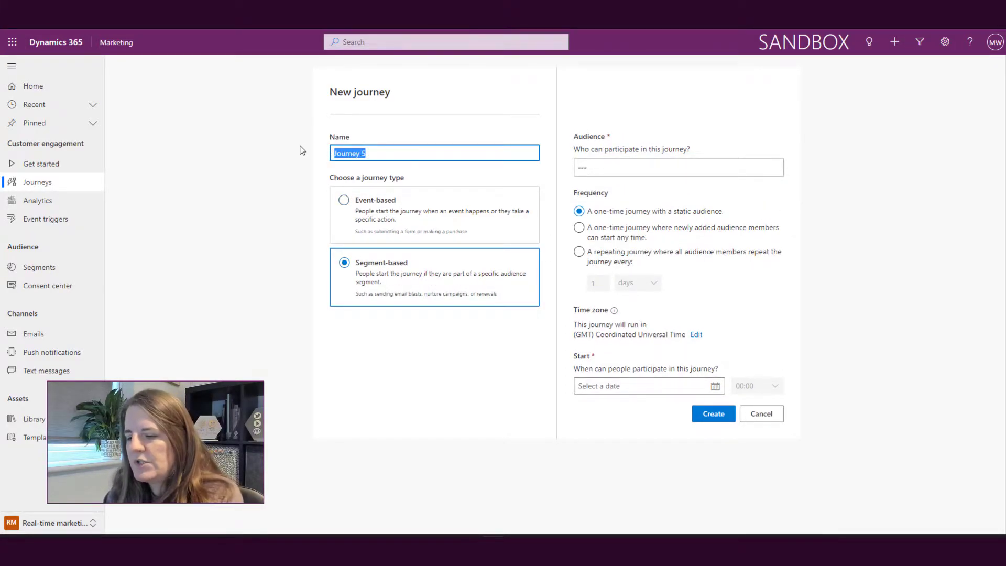
pyautogui.write('Interacton')
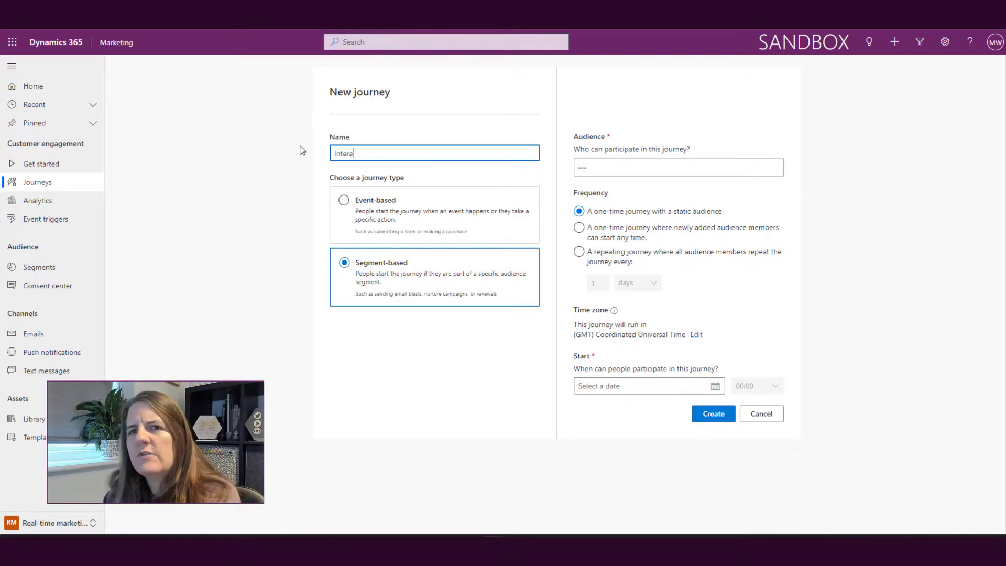
pyautogui.press('BackSpace')
pyautogui.press('BackSpace')
pyautogui.write('ion Journey')
# Target the Newsletter Subscribers segment, set the start date to 4 November 2021, and create the journey
pyautogui.click(618, 162)
pyautogui.write('News')
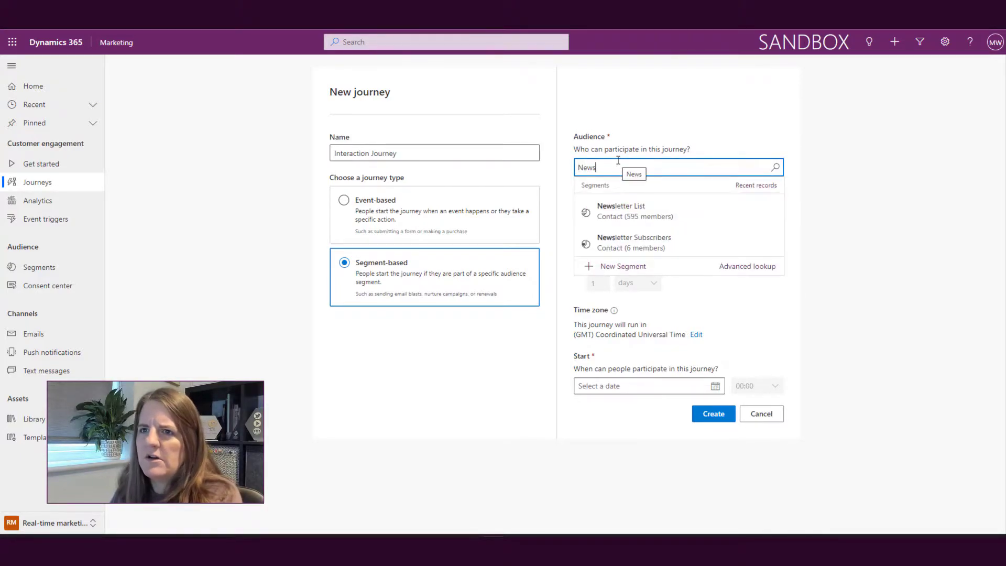
pyautogui.click(717, 234)
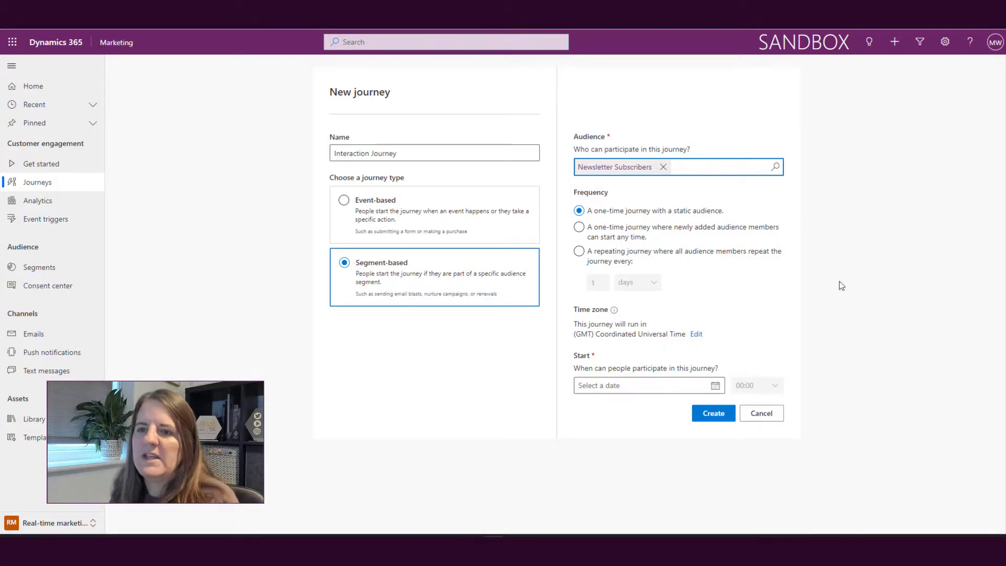
pyautogui.click(715, 386)
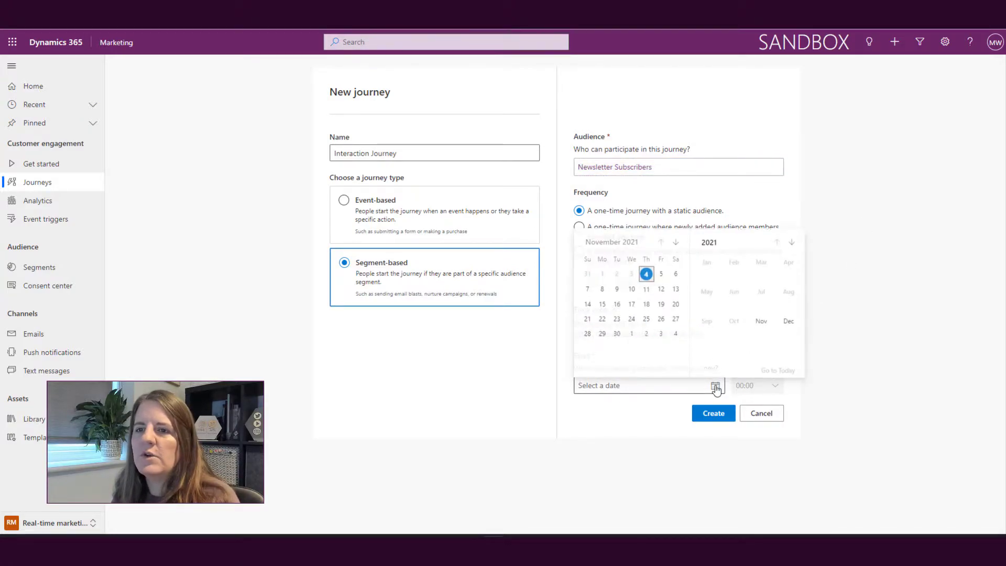
pyautogui.click(646, 273)
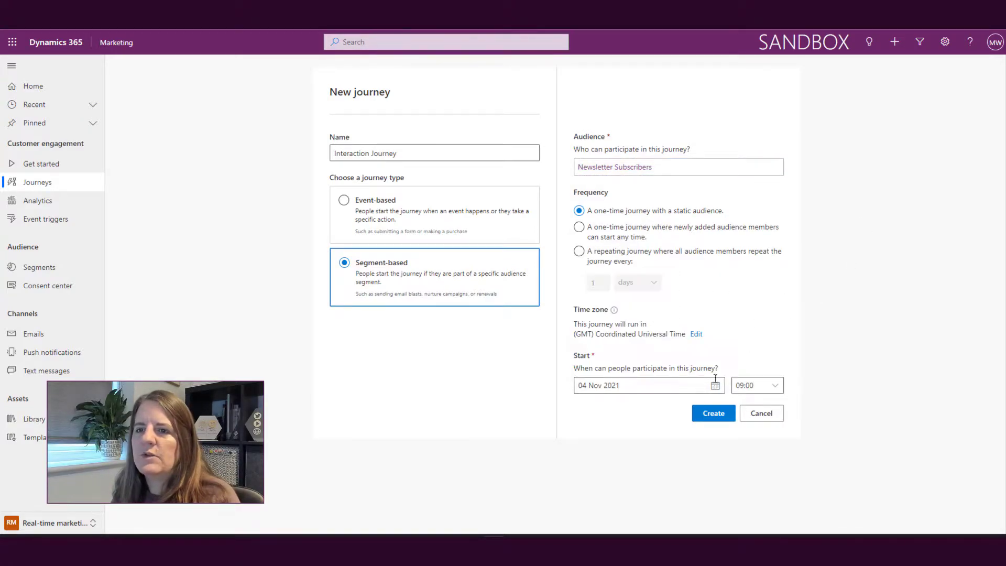
pyautogui.click(714, 419)
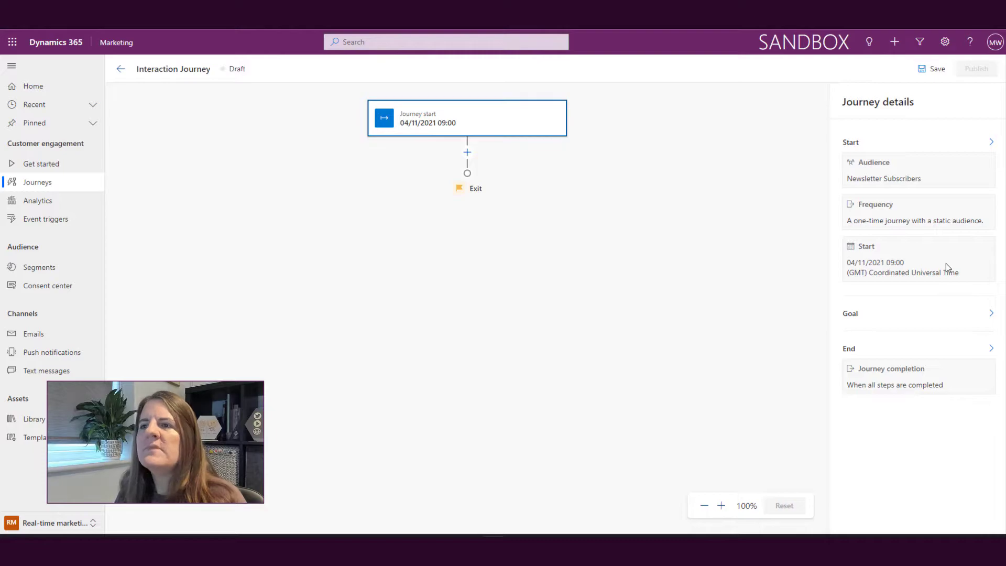
# Open the Goal settings from the Journey details panel of Interaction Journey
pyautogui.click(931, 319)
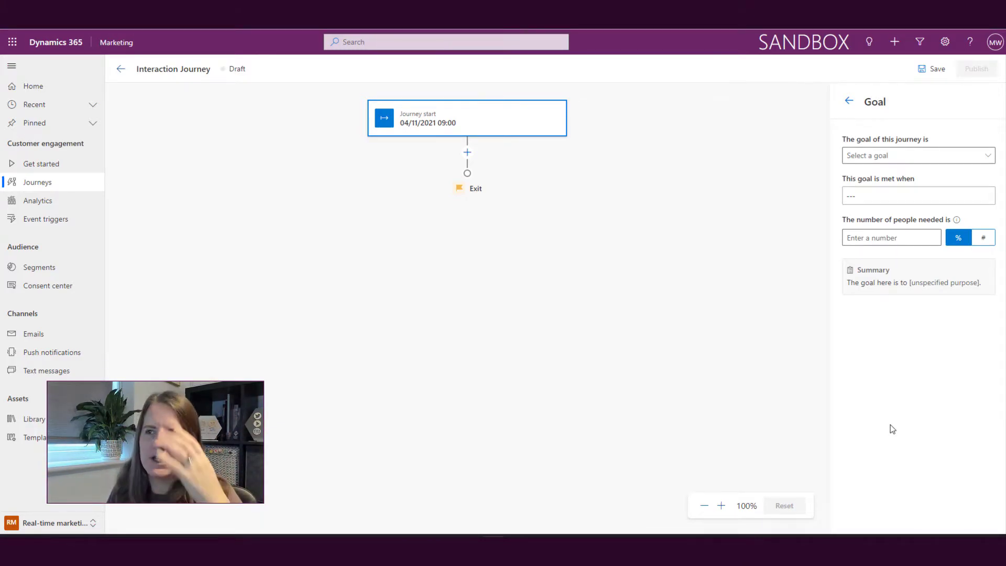
# Choose Increase loyalty as the journey goal, replacing an initial Engage customers pick
pyautogui.click(938, 157)
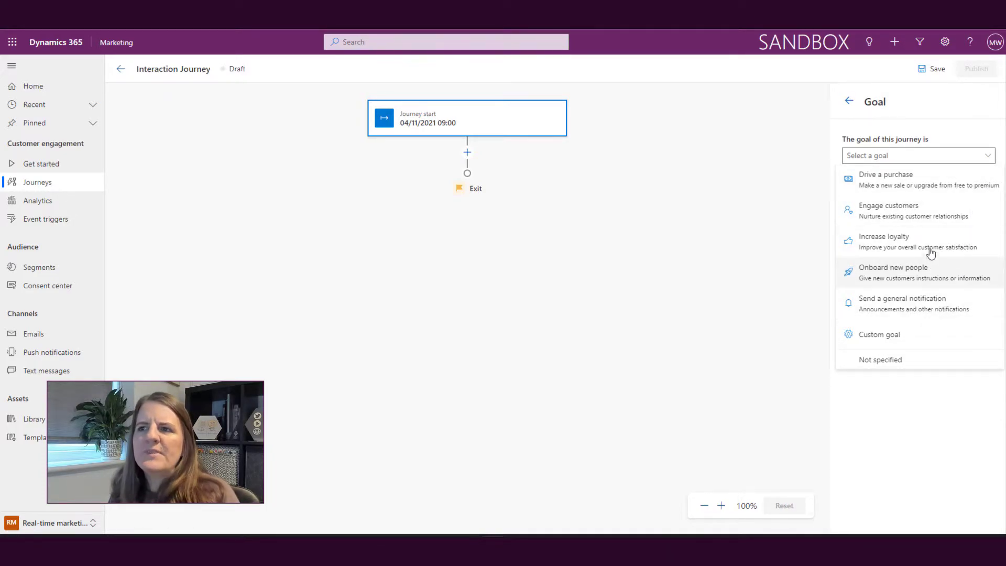
pyautogui.click(932, 211)
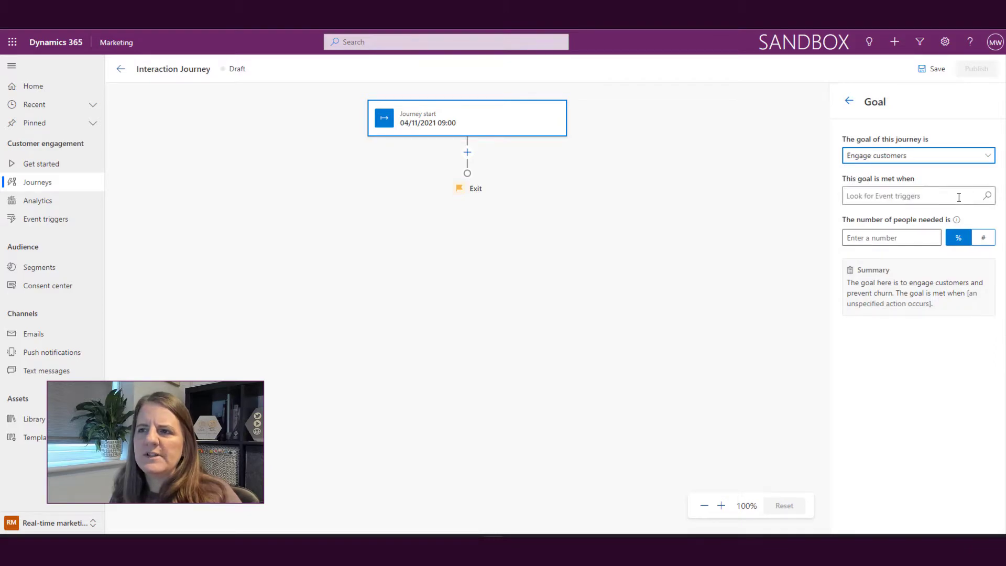
pyautogui.click(958, 197)
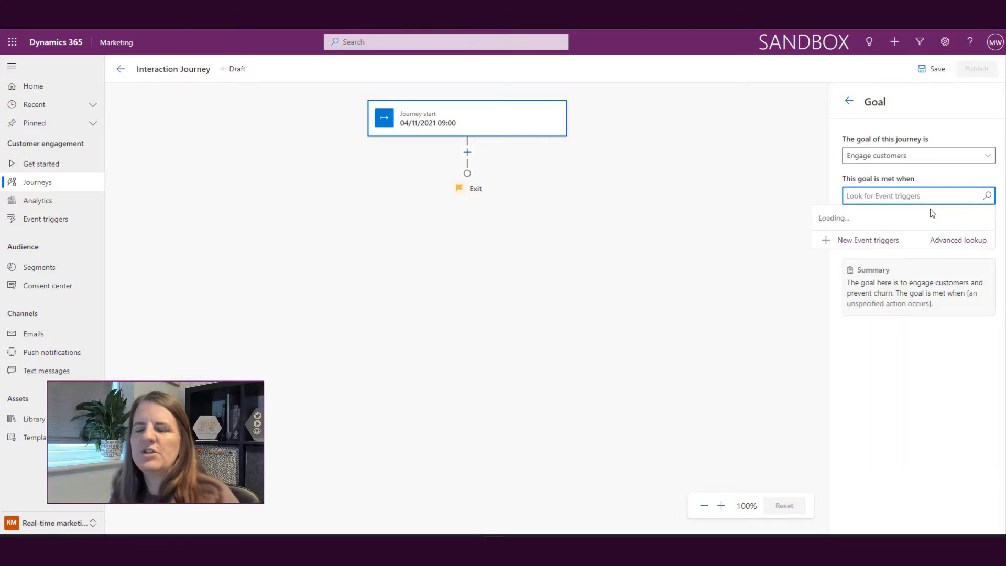
pyautogui.scroll(-5, 961, 253)
pyautogui.click(958, 154)
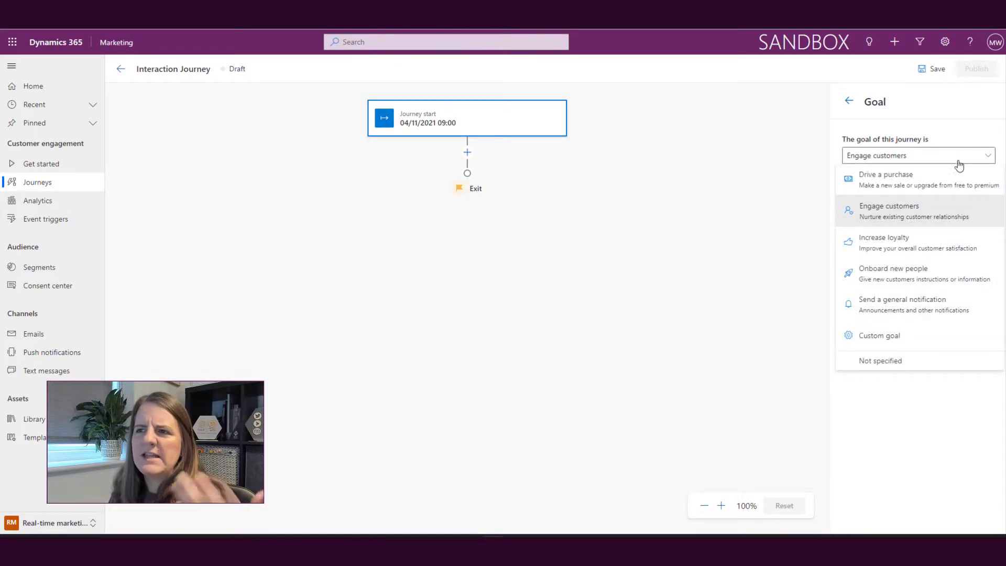
pyautogui.click(951, 242)
# Set the goal to be met when they've completed an action, leaving the event trigger unchosen
pyautogui.click(984, 198)
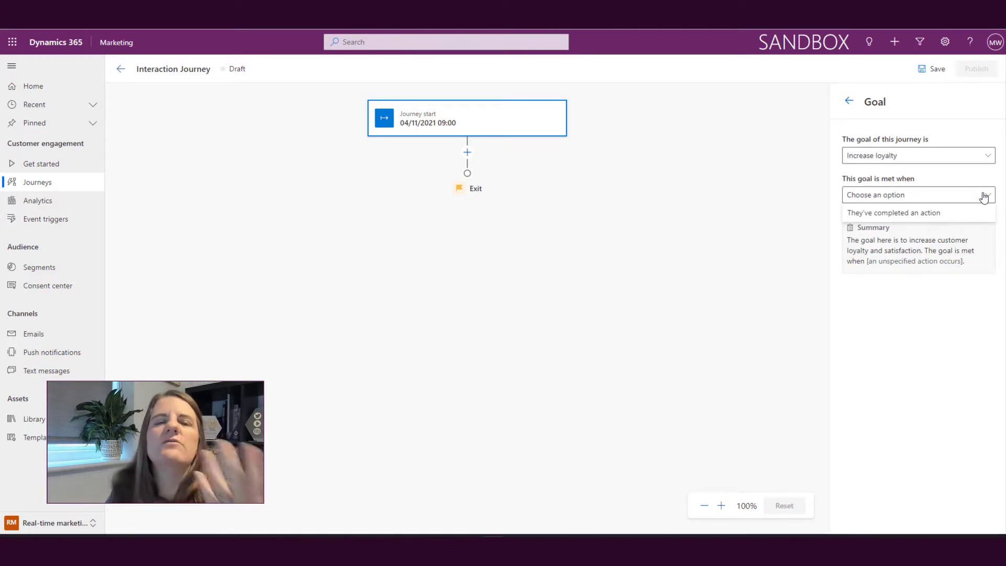
pyautogui.click(983, 196)
pyautogui.click(981, 195)
pyautogui.click(949, 215)
pyautogui.click(948, 235)
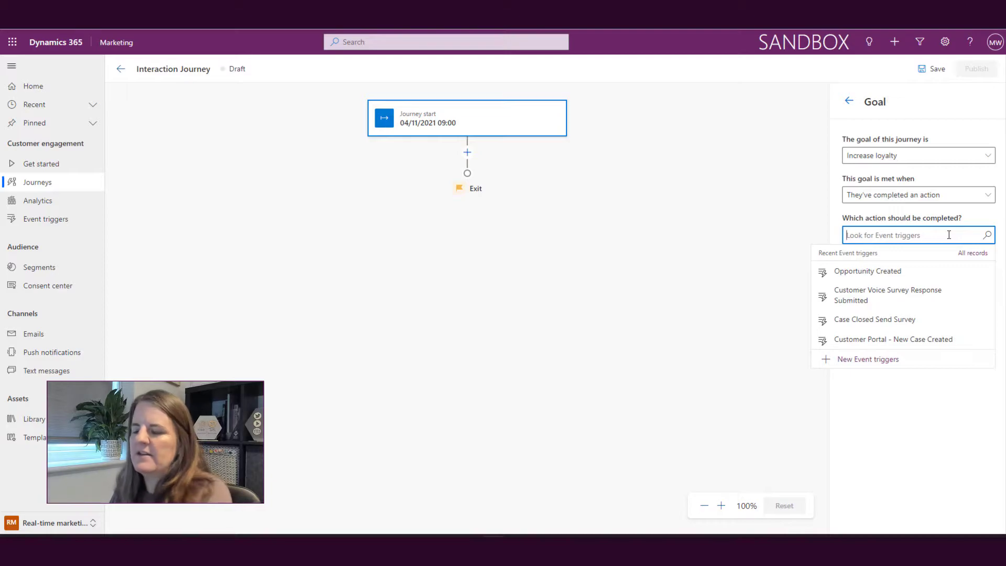
pyautogui.click(949, 235)
pyautogui.scroll(-1, 946, 275)
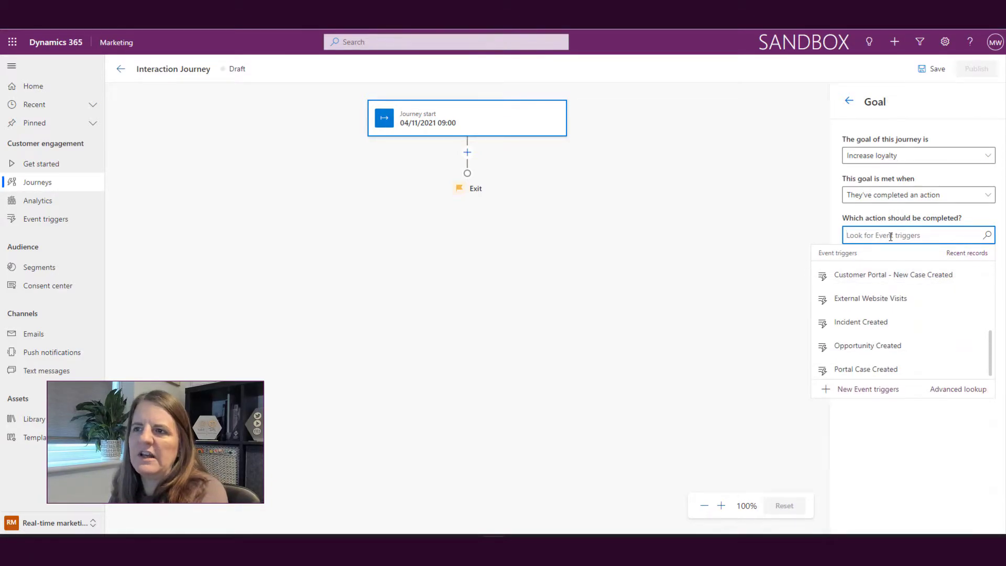
pyautogui.click(963, 184)
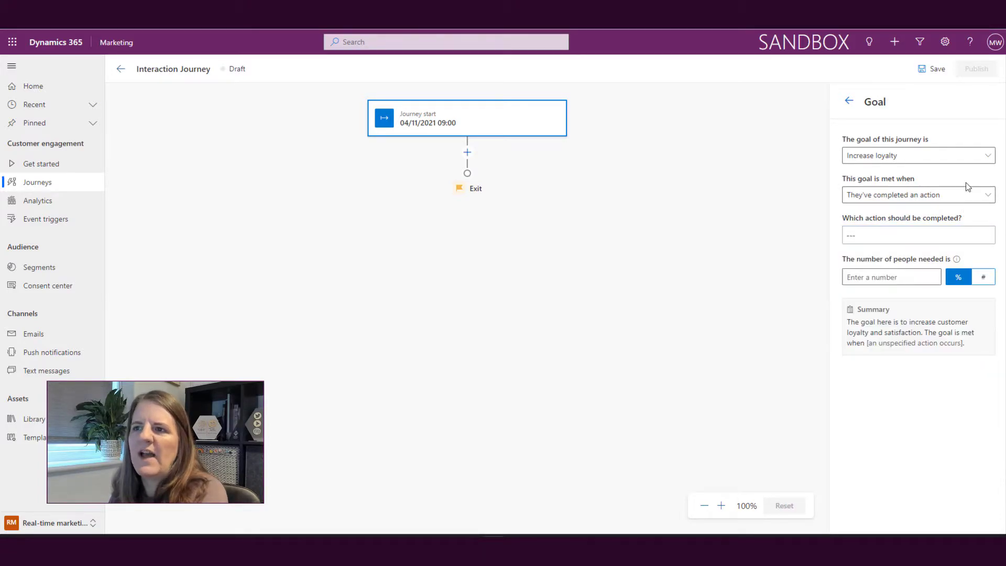
pyautogui.click(987, 157)
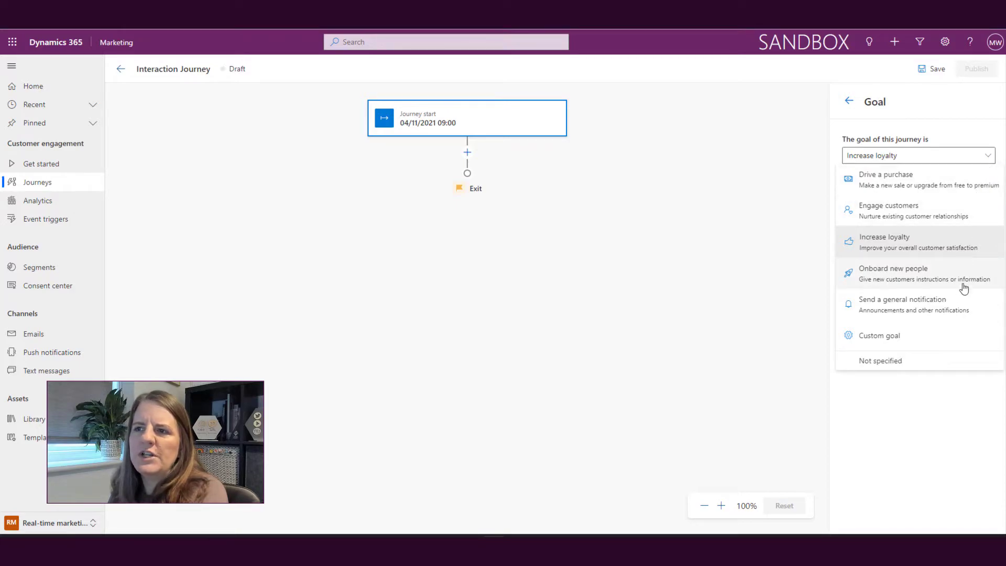
# Choose Send a general notification as the goal, met when a person clicked at least one link
pyautogui.click(961, 309)
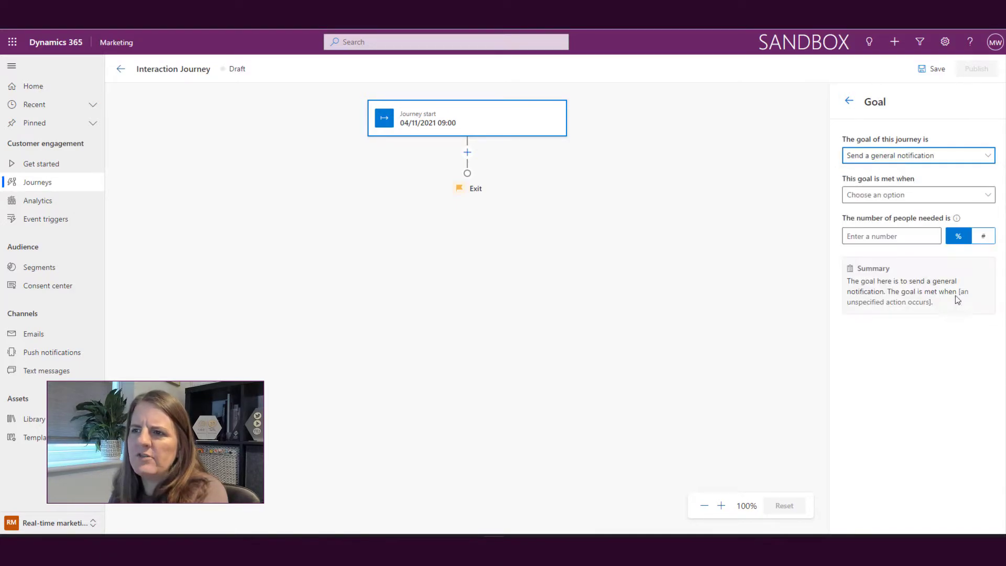
pyautogui.click(928, 195)
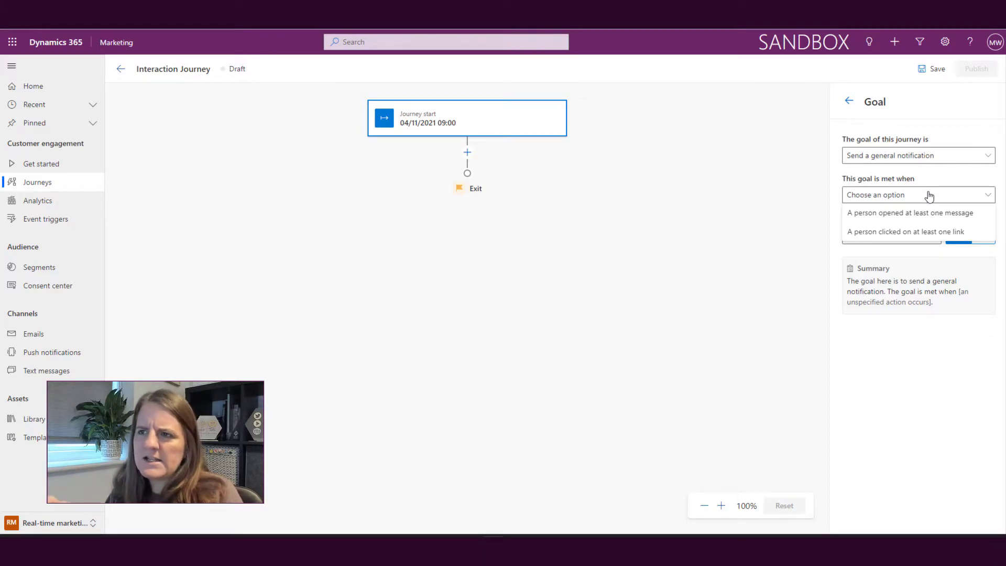
pyautogui.click(929, 232)
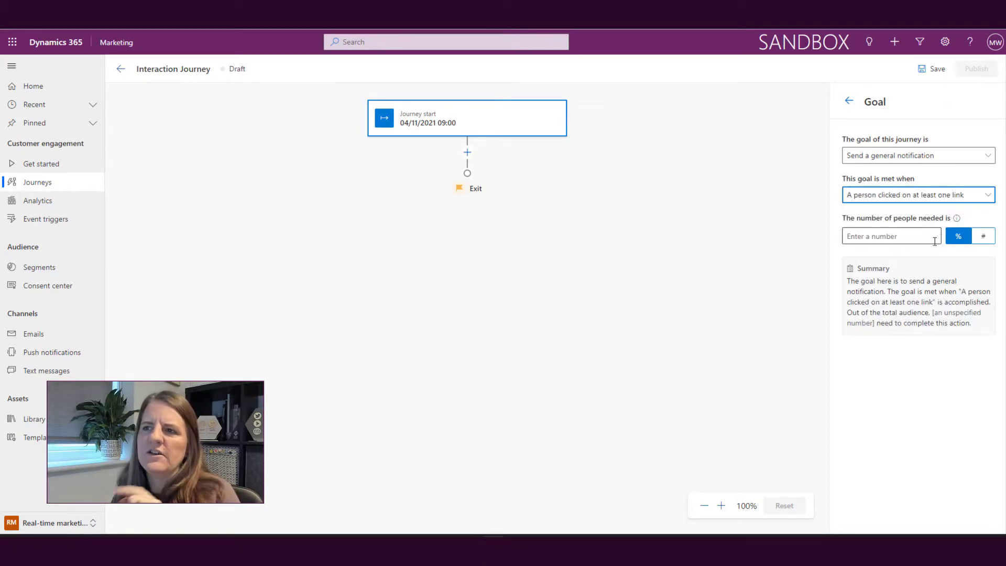
pyautogui.click(927, 193)
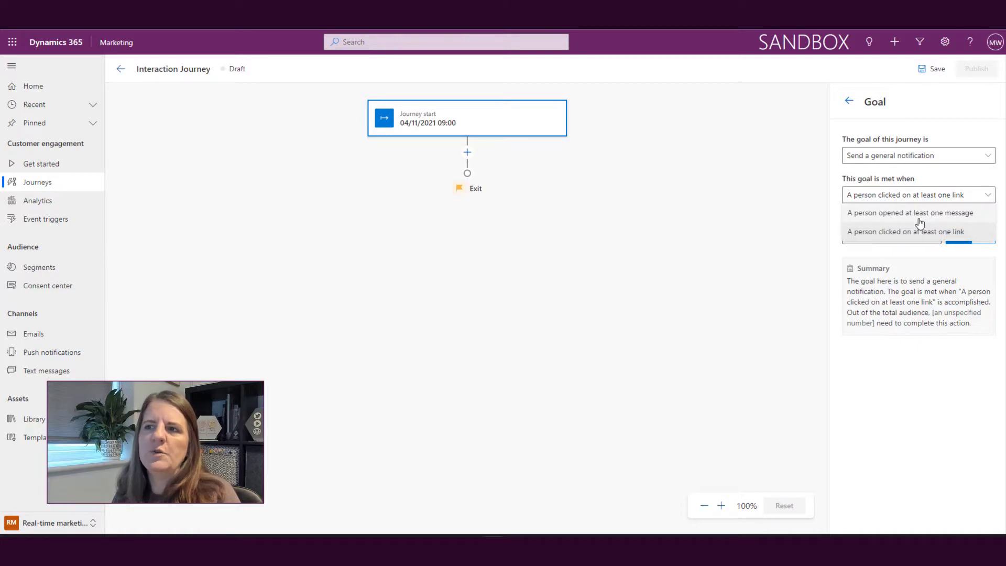
pyautogui.click(963, 176)
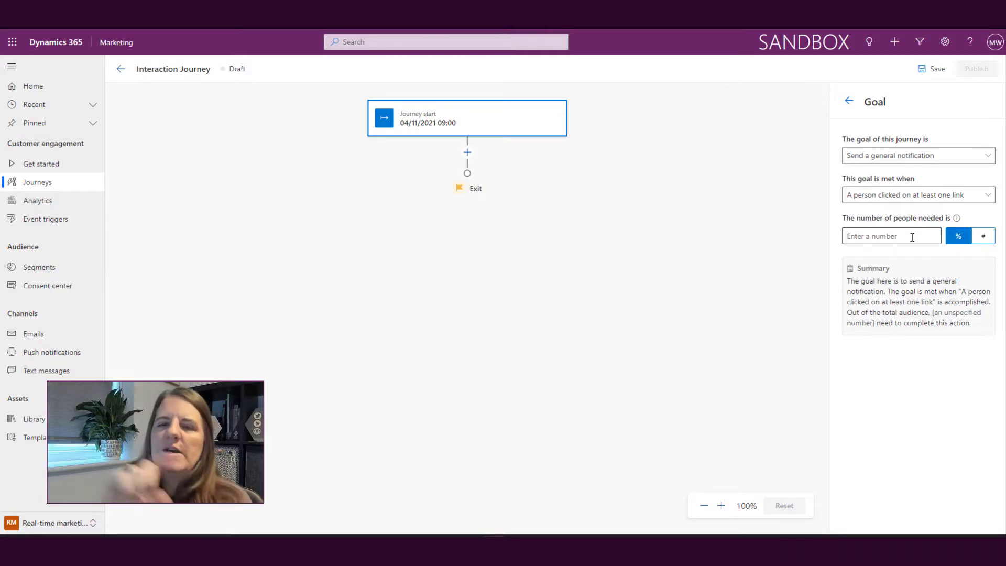
pyautogui.moveTo(957, 220)
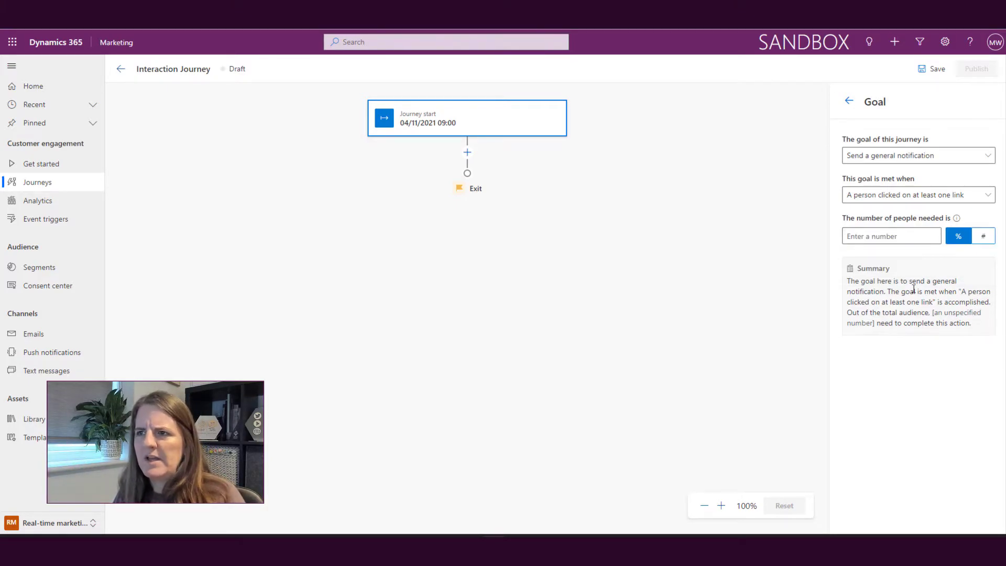
# Set the number of people needed to 25%, replacing the initial 100
pyautogui.click(869, 236)
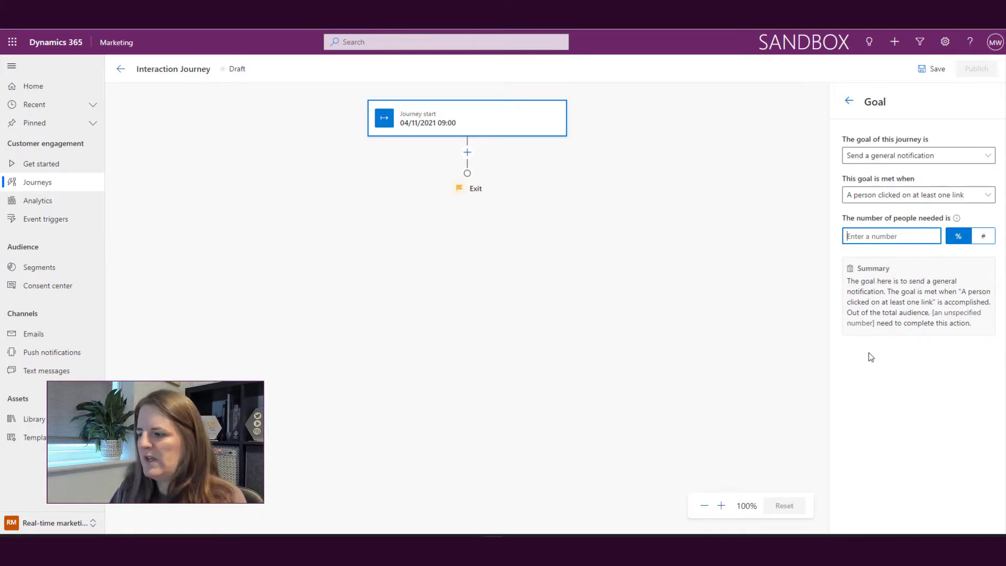
pyautogui.write('100')
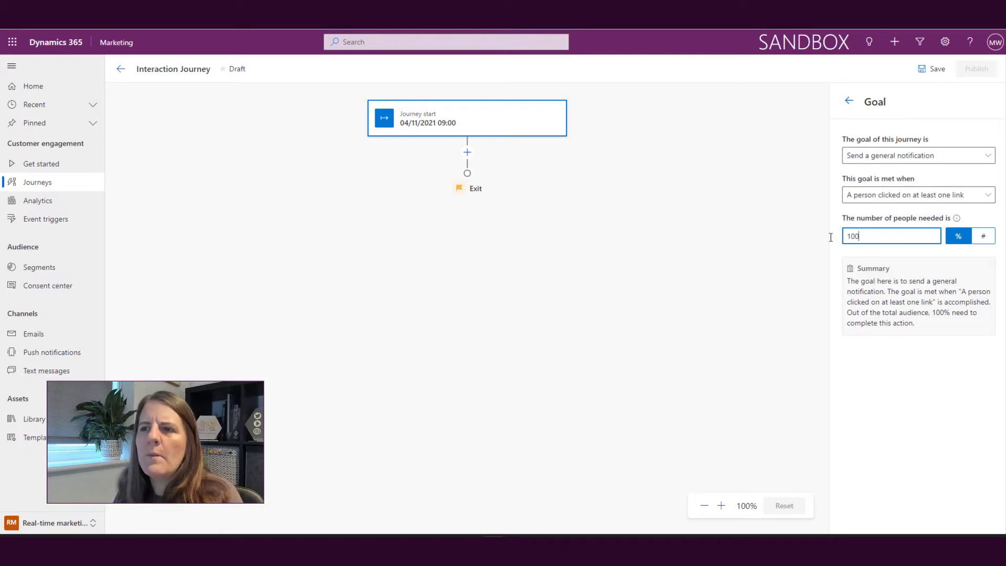
pyautogui.hotkey('ctrl', 'a')
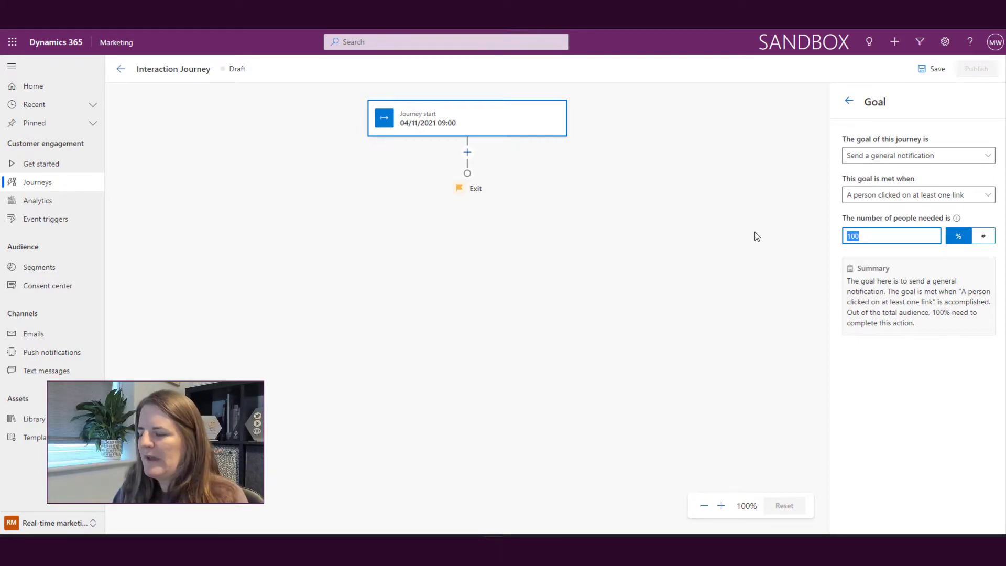
pyautogui.write('25')
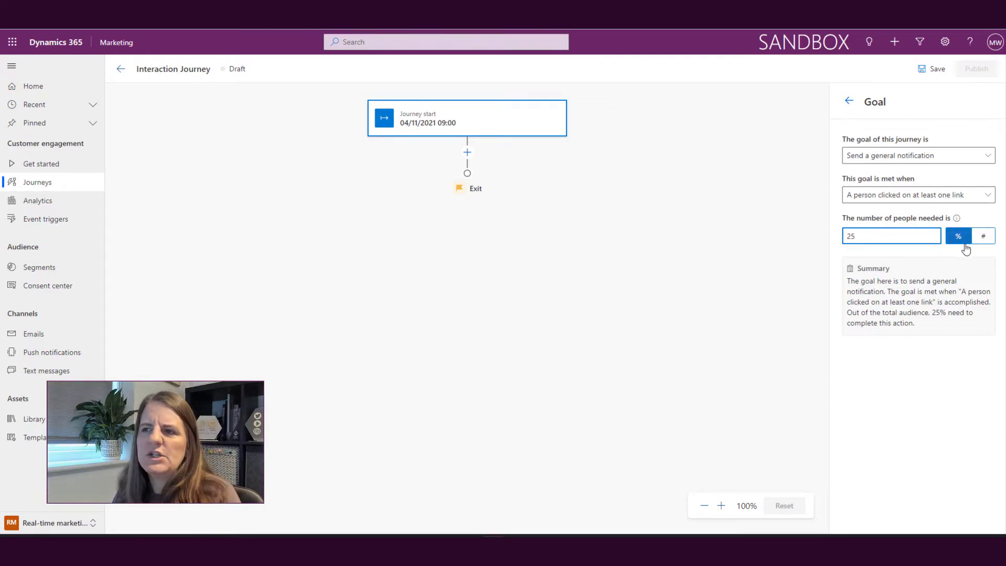
pyautogui.click(982, 238)
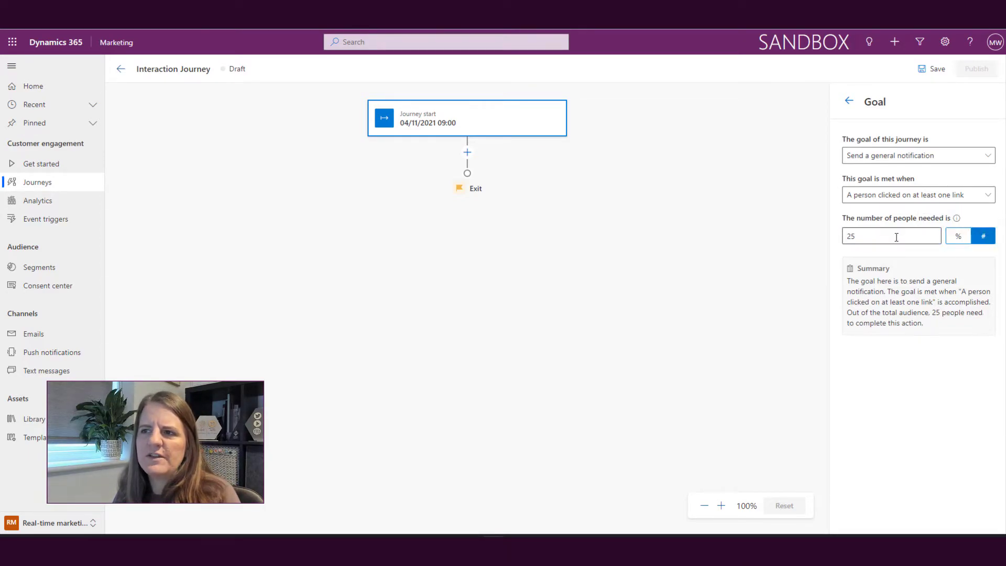
pyautogui.click(890, 239)
pyautogui.click(957, 236)
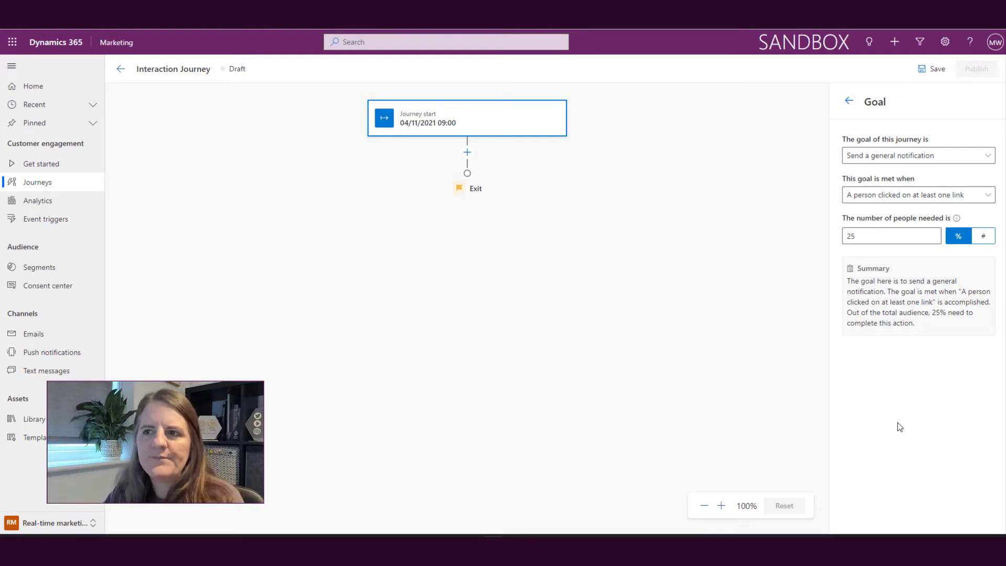
# Add a Send an email step after the journey start, then head back to the Journeys list
pyautogui.click(848, 101)
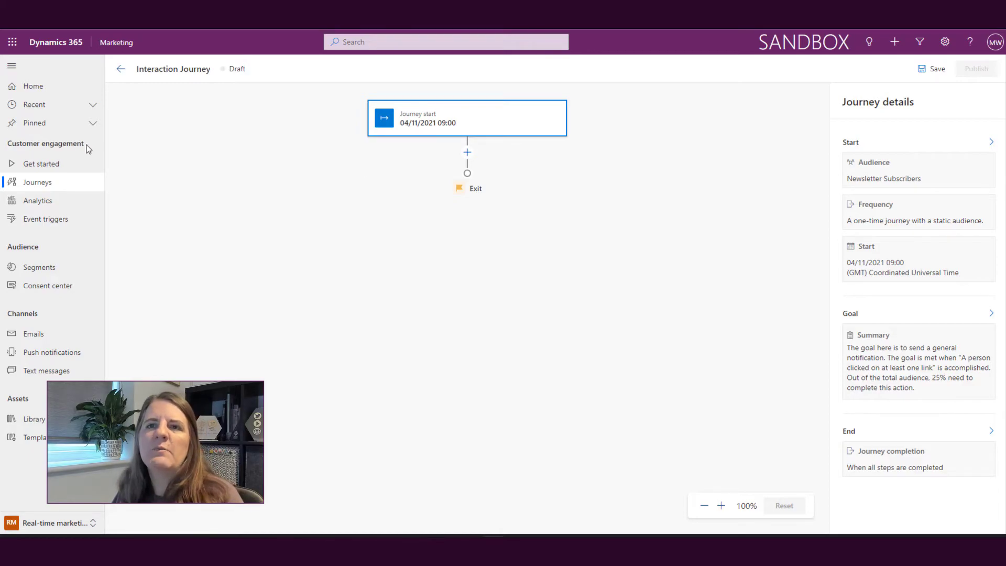
pyautogui.click(466, 151)
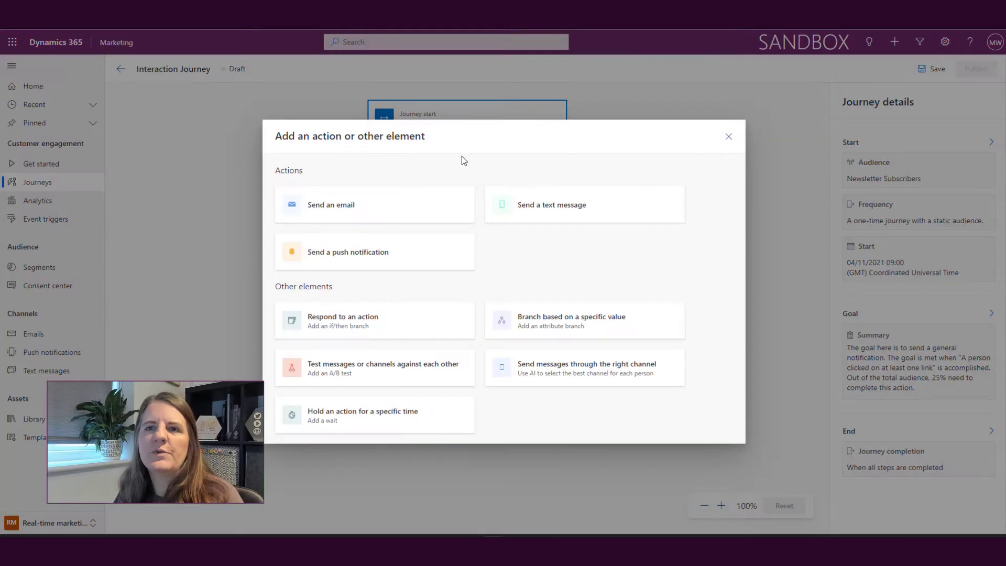
pyautogui.click(406, 214)
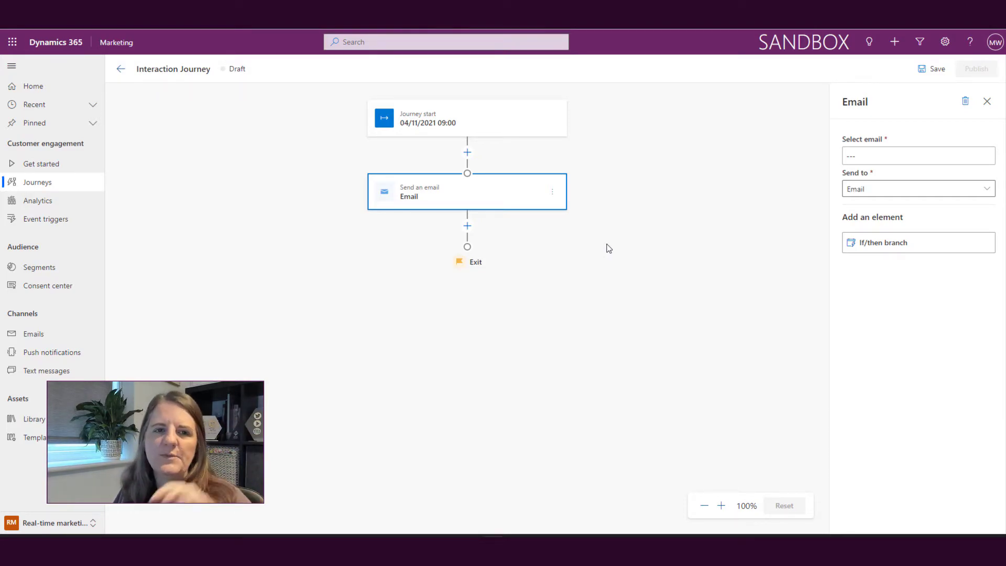
pyautogui.click(51, 189)
# Discard the unsaved Interaction Journey changes and open the Generate New Opportunities journey
pyautogui.click(569, 338)
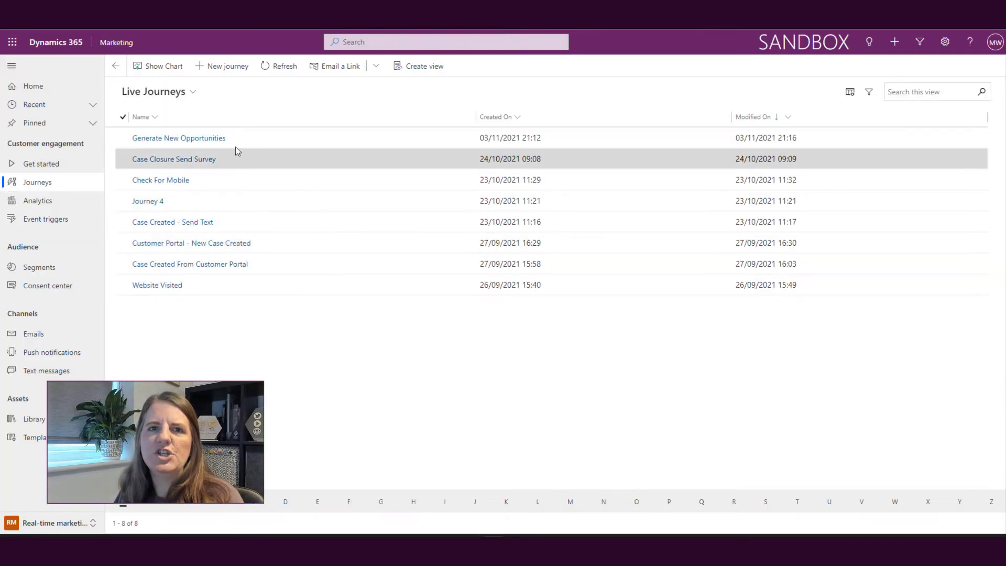
pyautogui.click(216, 144)
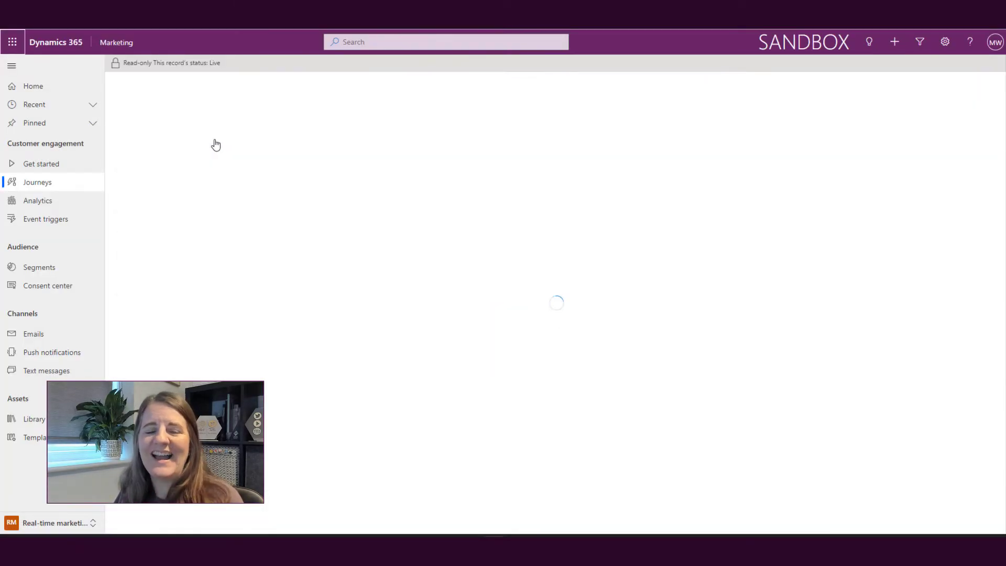